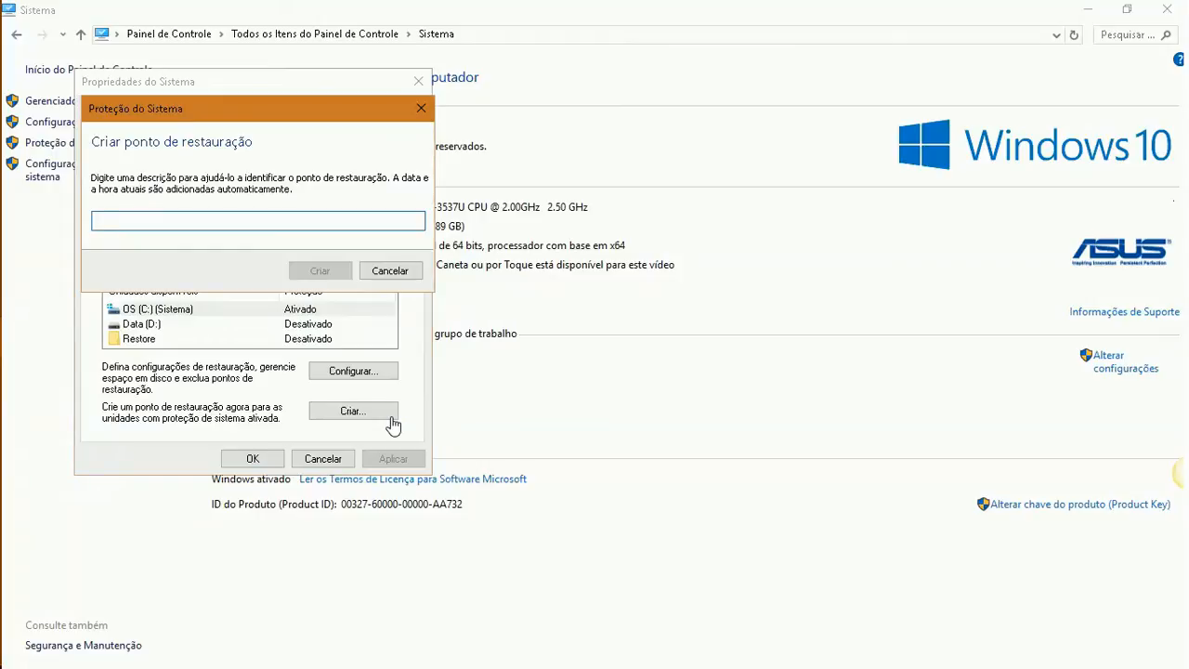
Create a system restore point described as 'Restauração' and dismiss the success message
{"action": "type", "text": "stauração 1"}
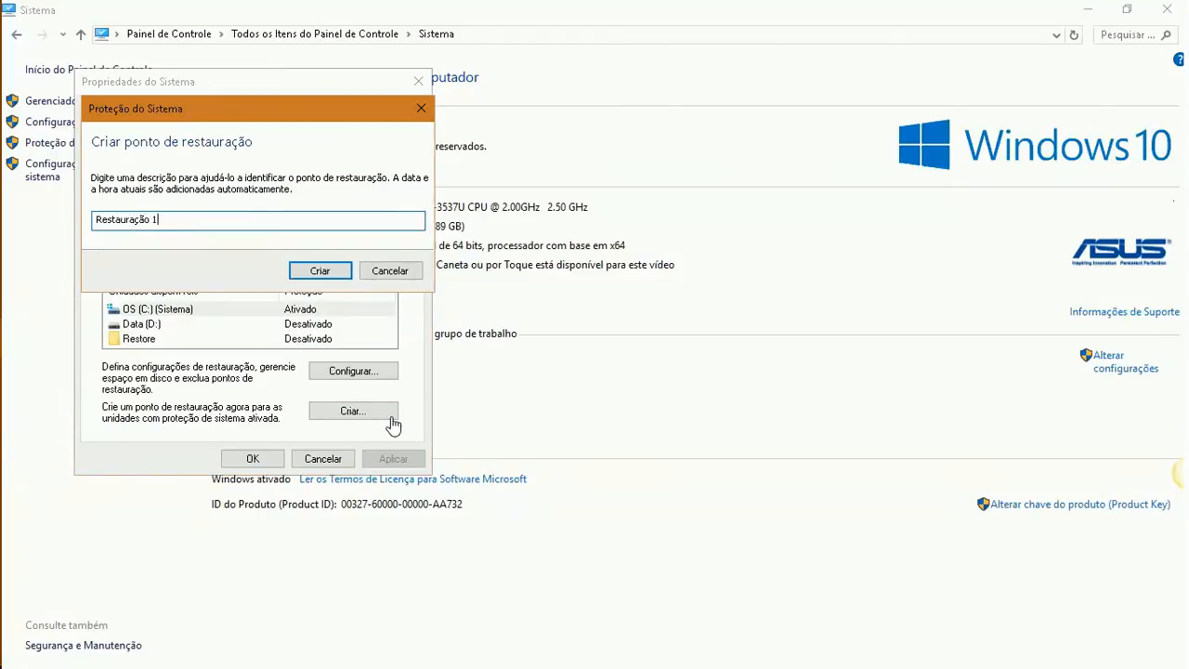
{"action": "left_click", "coordinate": [335, 272]}
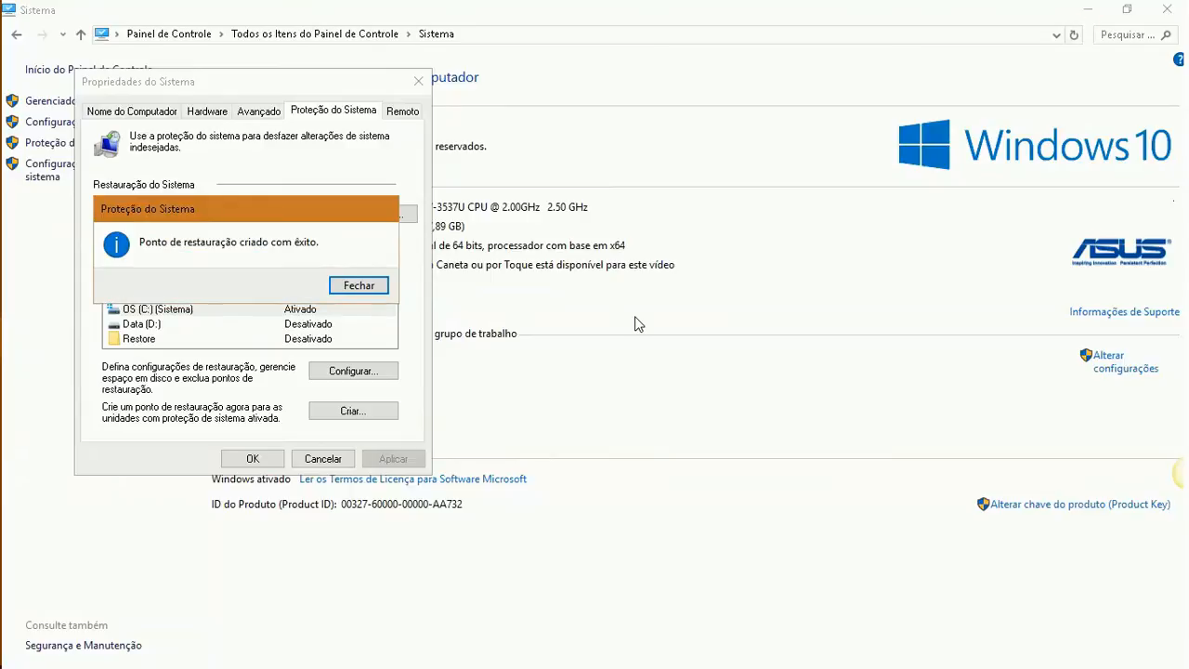
{"action": "left_click", "coordinate": [342, 283]}
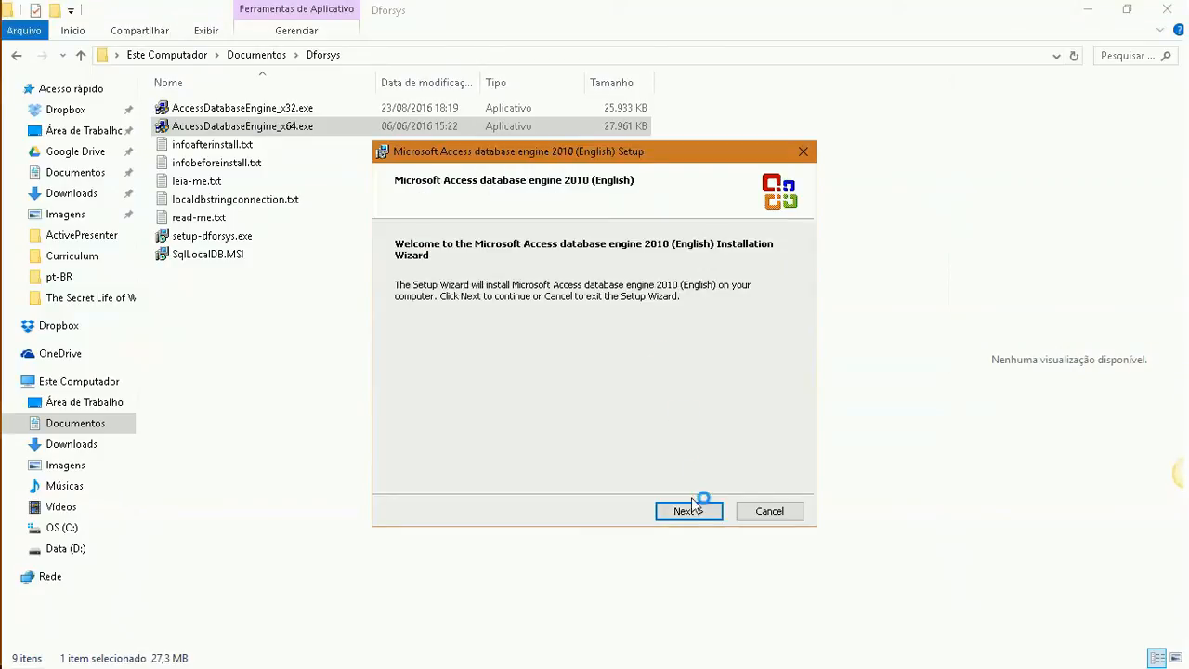
Accept the licence and install Access database engine 2010 into the default C:\Program Files\Microsoft Office folder
{"action": "left_click", "coordinate": [692, 513]}
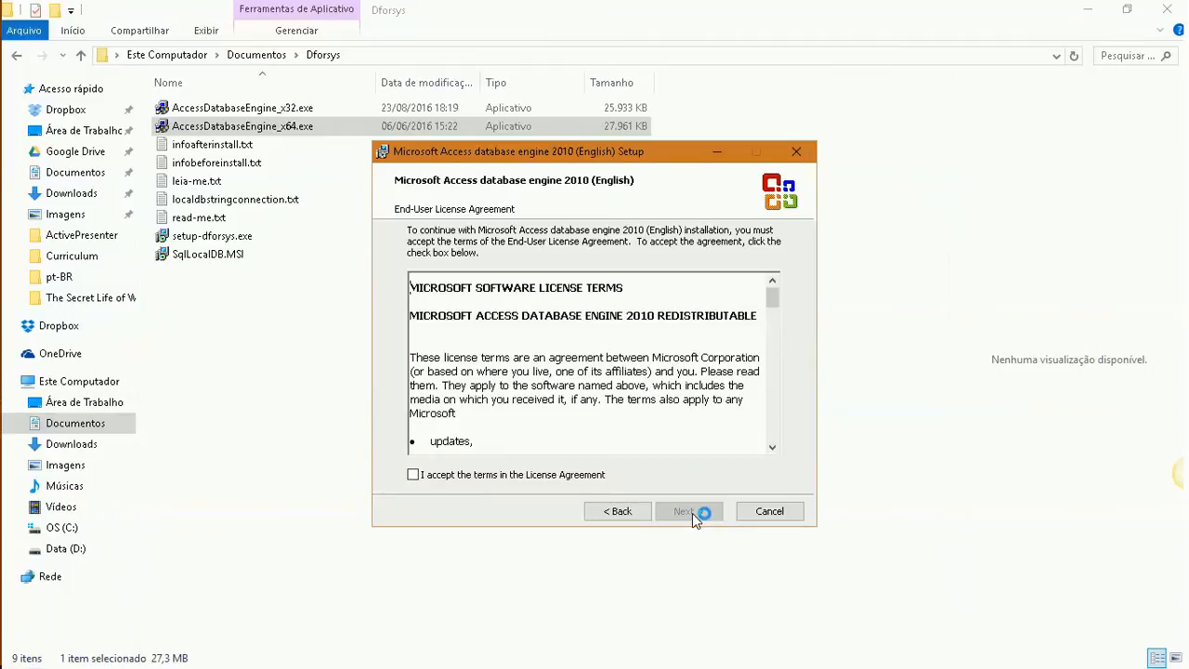
{"action": "left_click", "coordinate": [526, 474]}
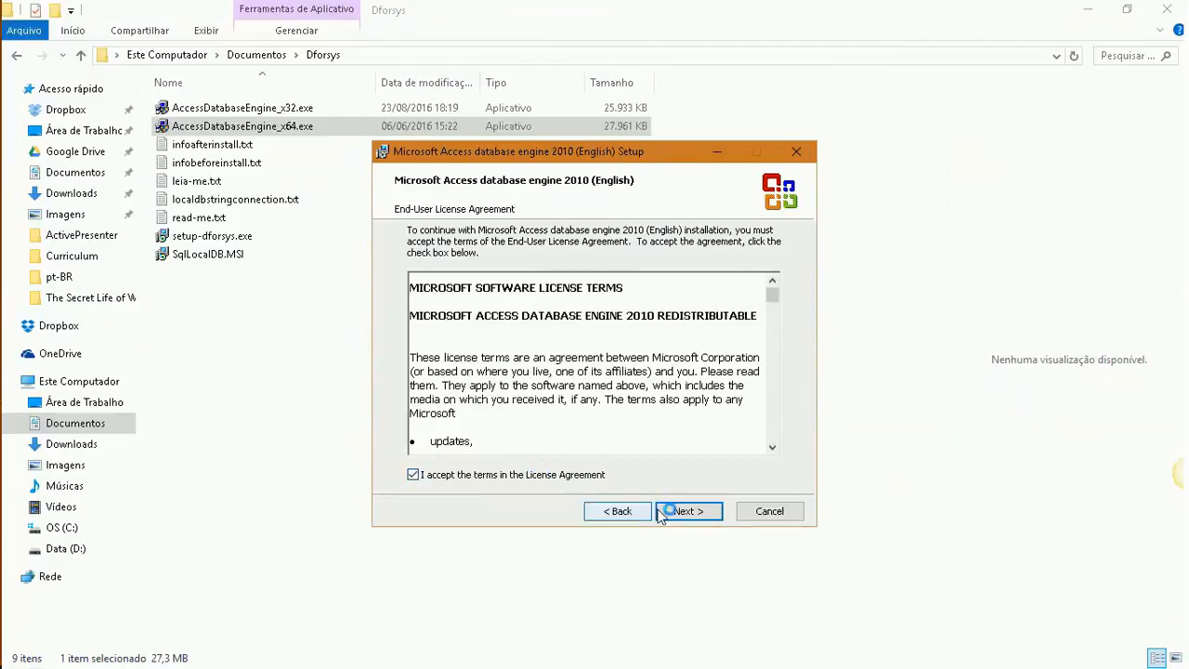
{"action": "left_click", "coordinate": [714, 517]}
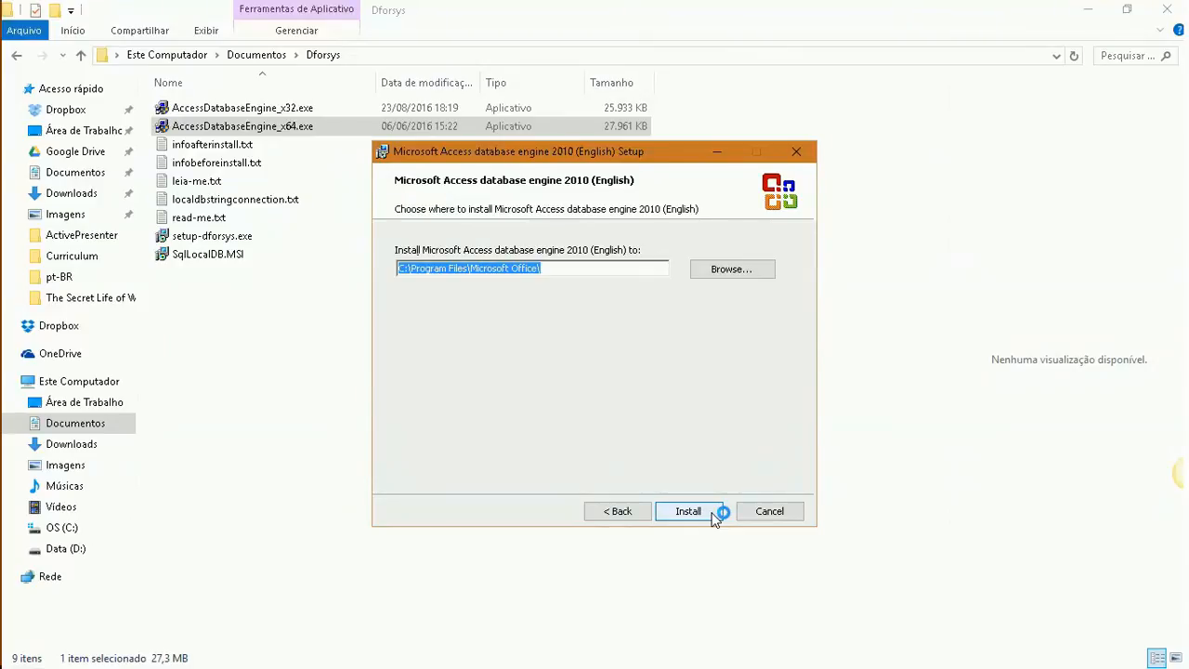
{"action": "left_click", "coordinate": [688, 512]}
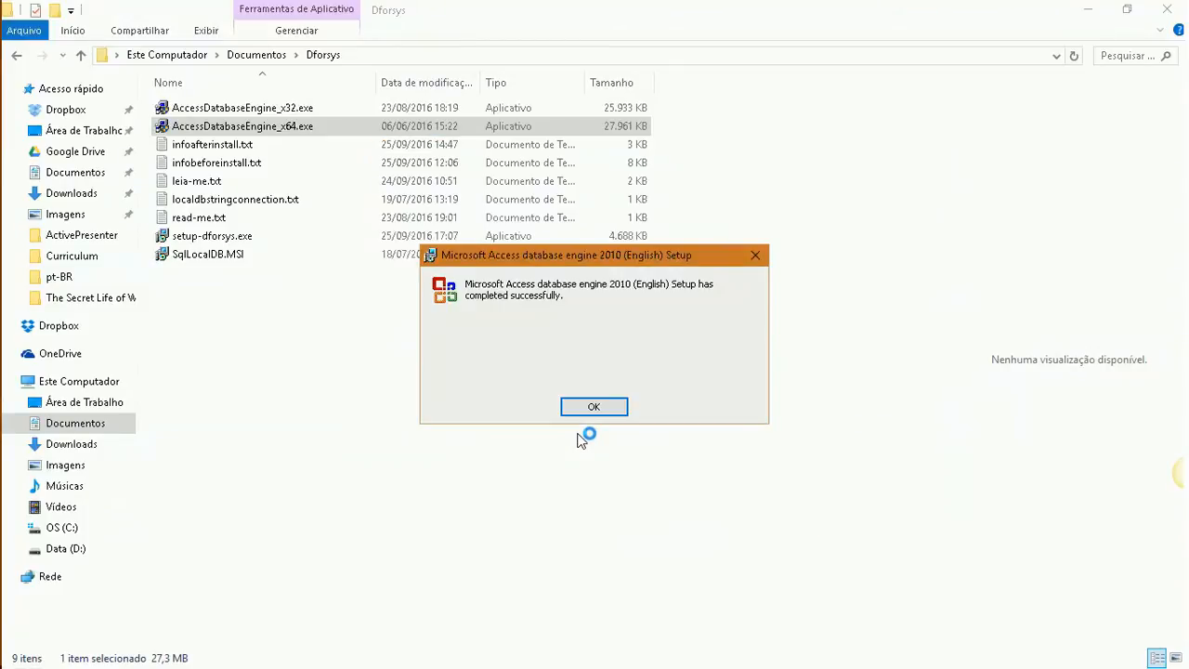
{"action": "left_click", "coordinate": [600, 404]}
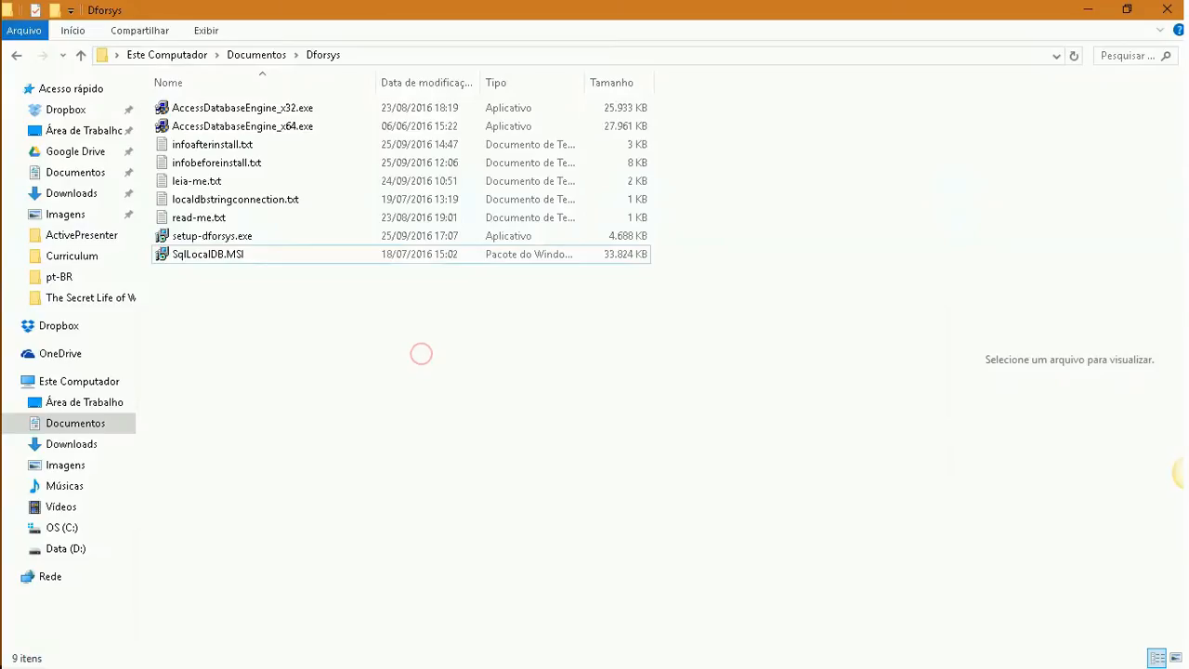
Launch the SqlLocalDB.MSI package from the Dforsys folder and allow it to run
{"action": "left_click", "coordinate": [216, 256]}
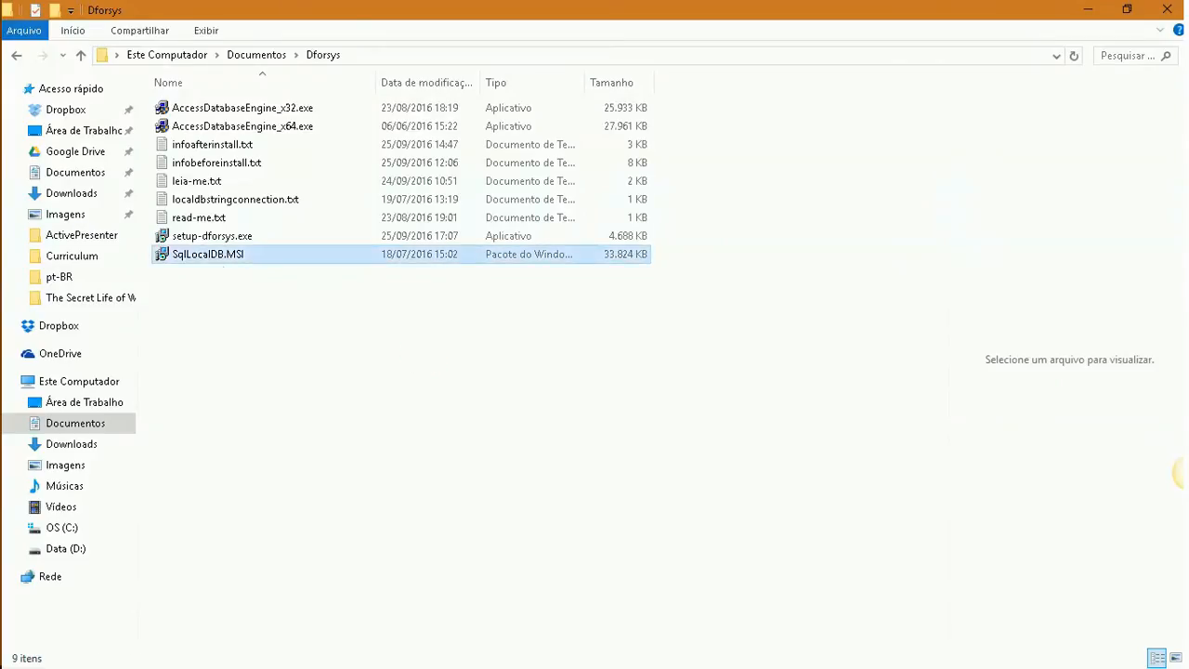
{"action": "left_click", "coordinate": [378, 370]}
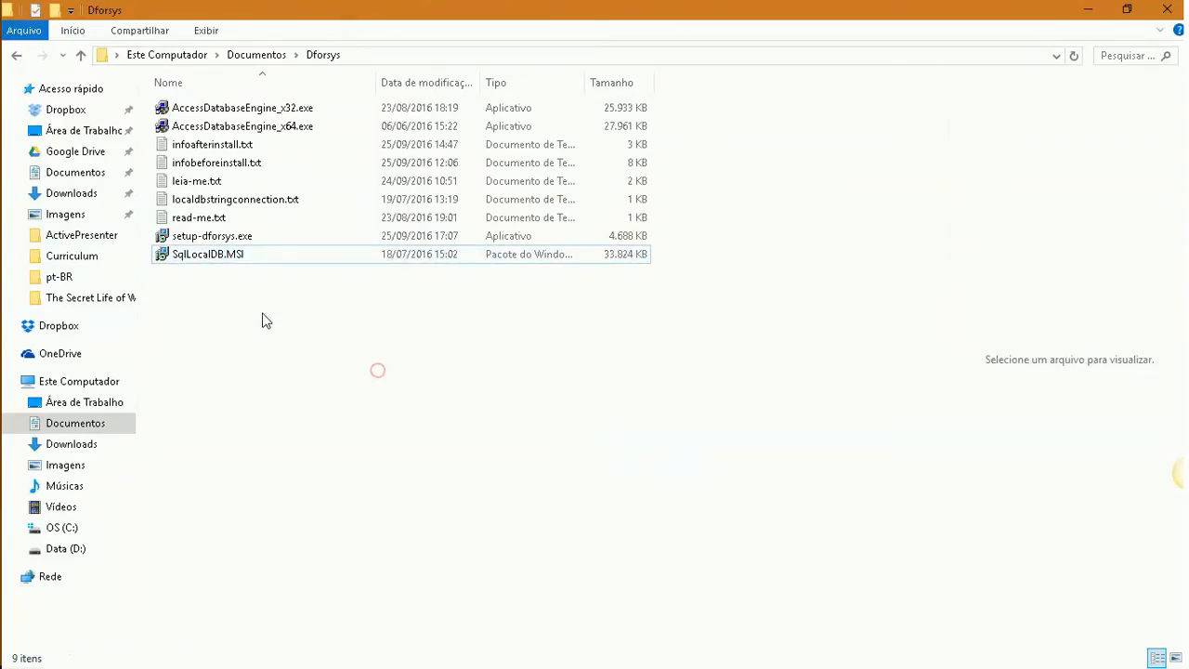
{"action": "double_click", "coordinate": [223, 261]}
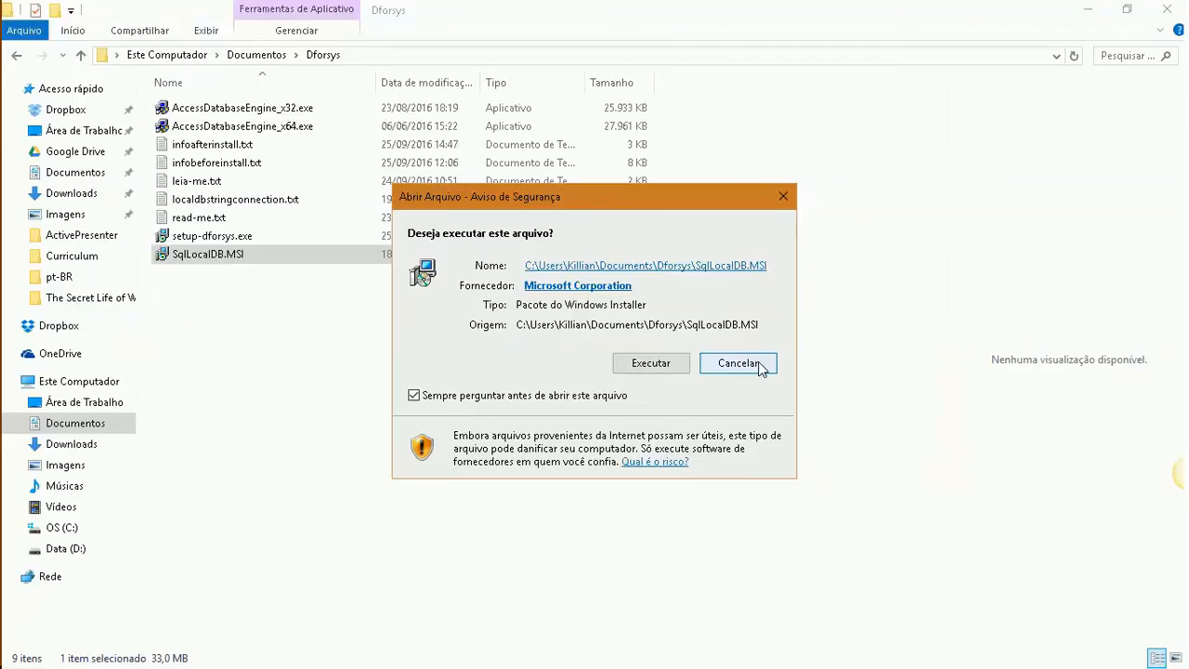
{"action": "left_click", "coordinate": [665, 363]}
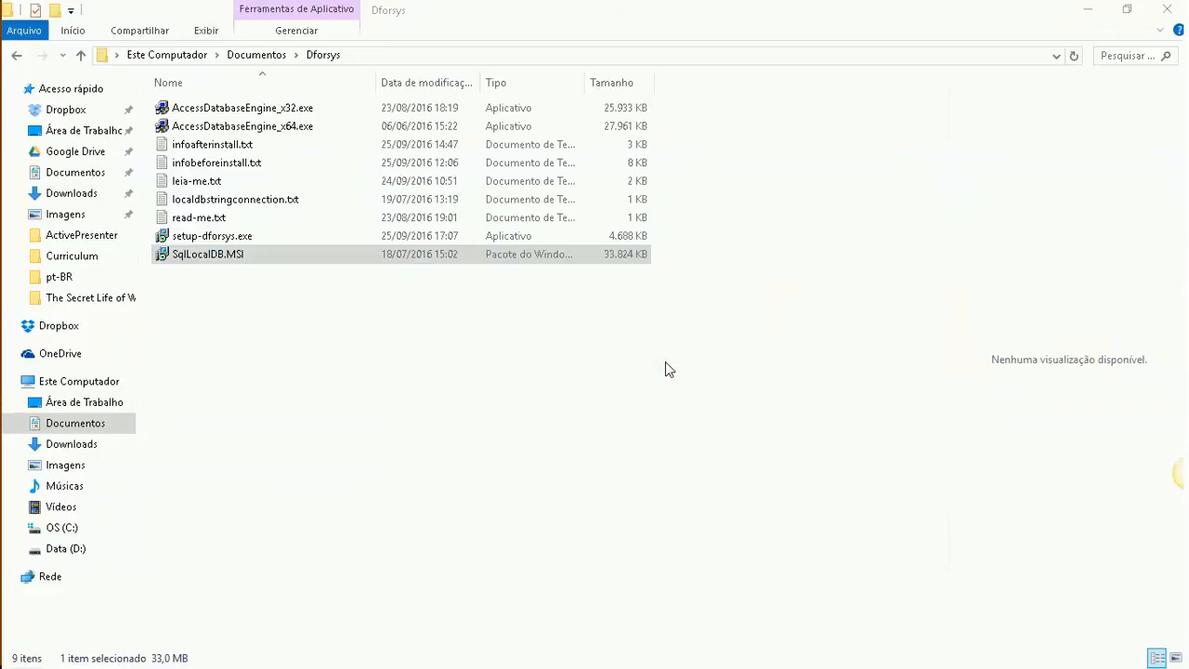
Accept the LocalDB licence terms, install, and close the finished wizard
{"action": "left_click", "coordinate": [684, 484]}
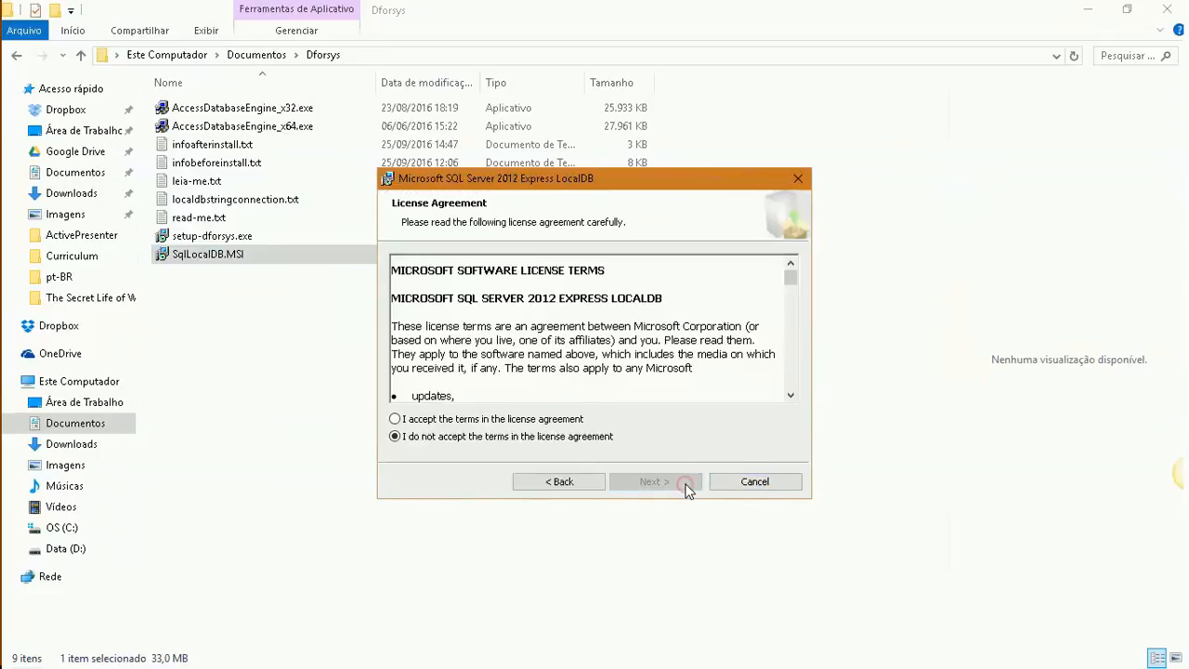
{"action": "left_click", "coordinate": [578, 419]}
{"action": "left_click", "coordinate": [640, 481]}
{"action": "left_click", "coordinate": [680, 484]}
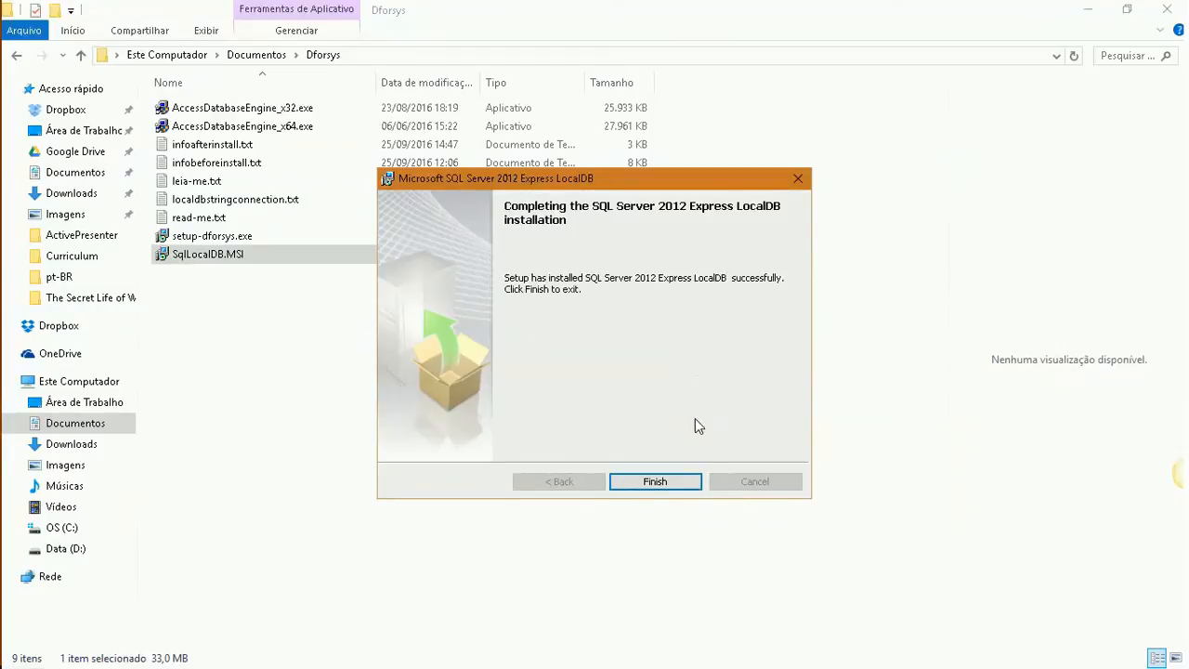
{"action": "left_click", "coordinate": [654, 481]}
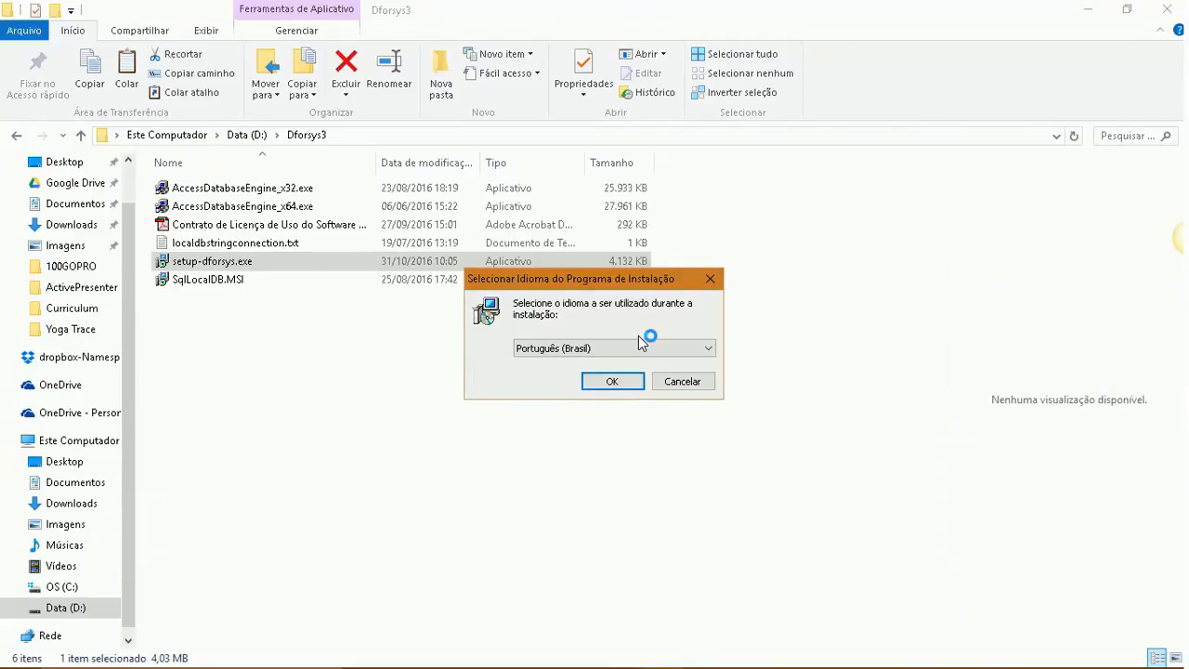
Choose English as the setup language and accept the dforsys licence agreement
{"action": "left_click", "coordinate": [541, 352]}
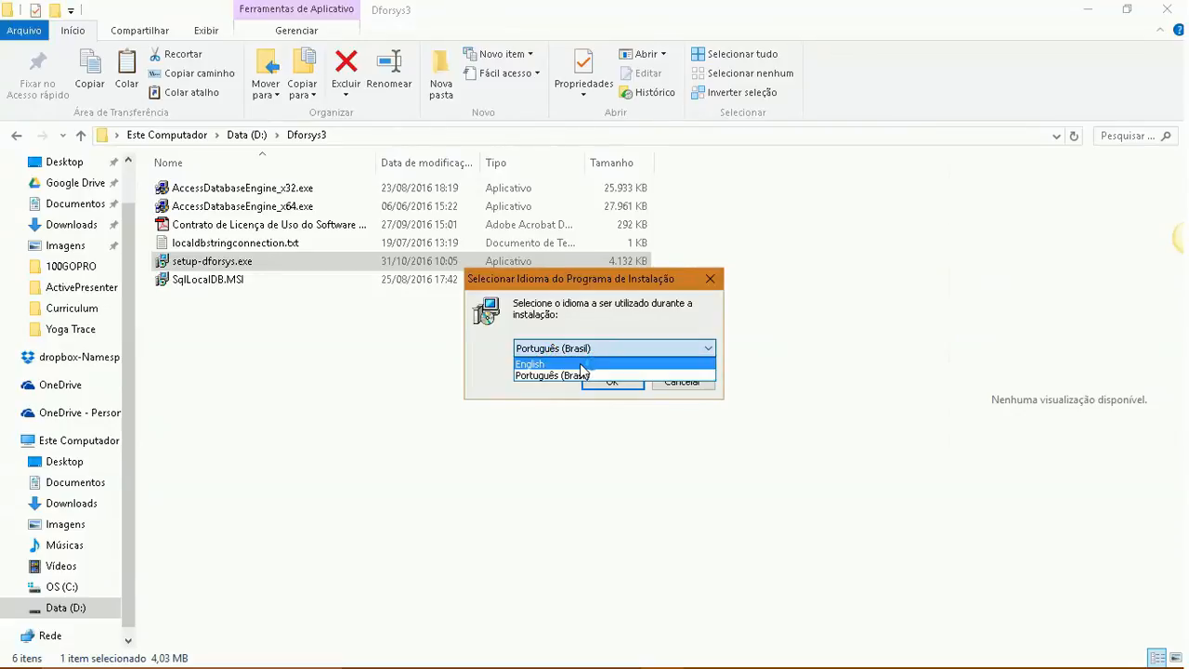
{"action": "left_click", "coordinate": [583, 367]}
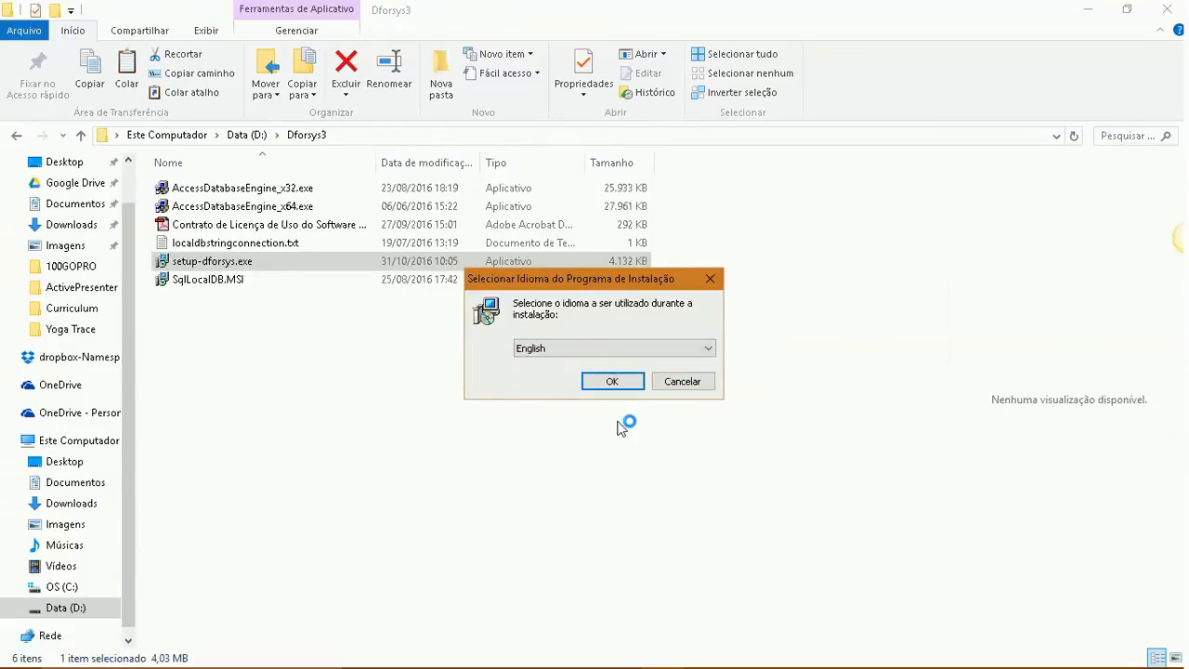
{"action": "left_click", "coordinate": [616, 383]}
{"action": "left_click", "coordinate": [498, 428]}
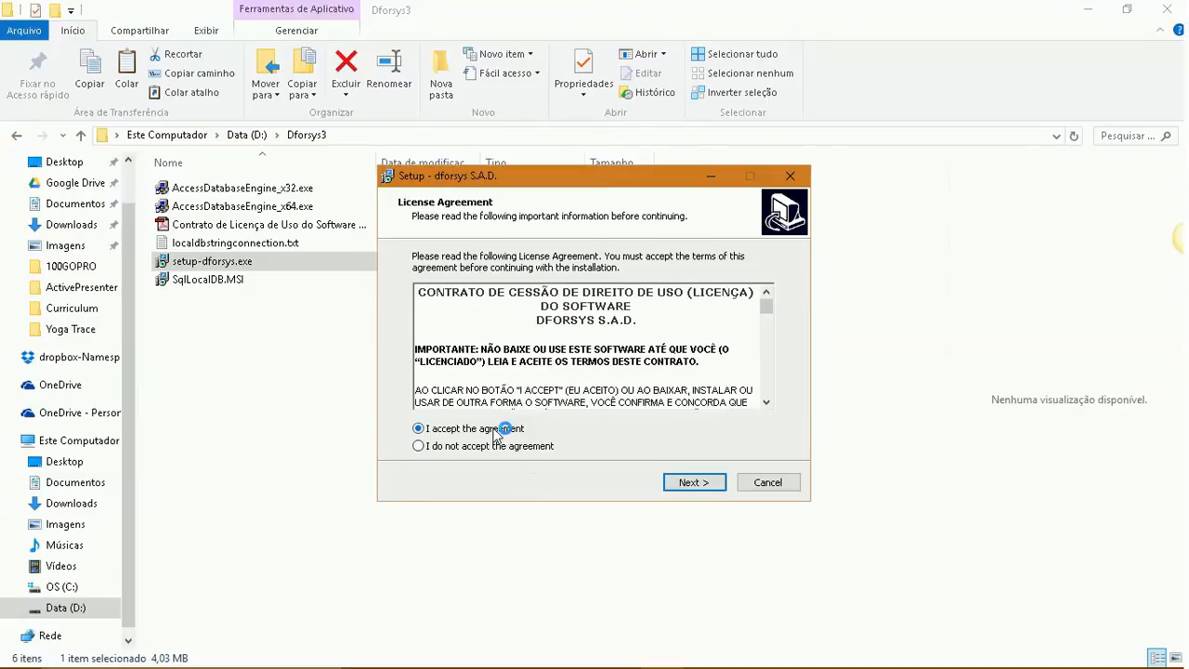
{"action": "left_click", "coordinate": [706, 483]}
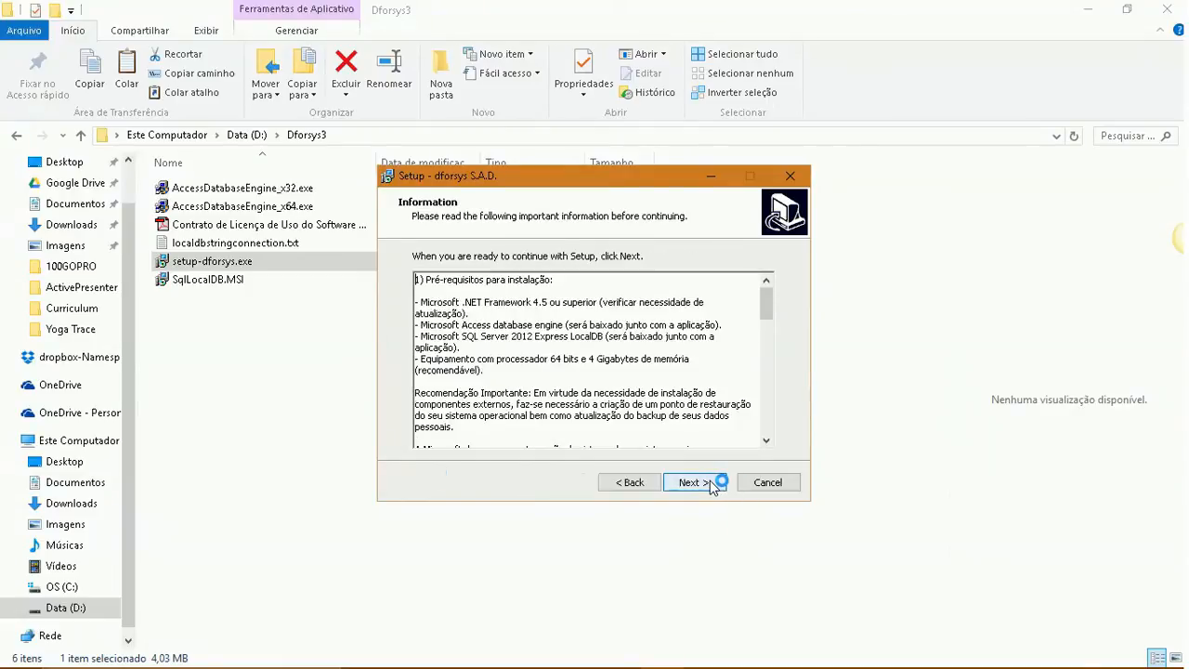
{"action": "left_click", "coordinate": [708, 484]}
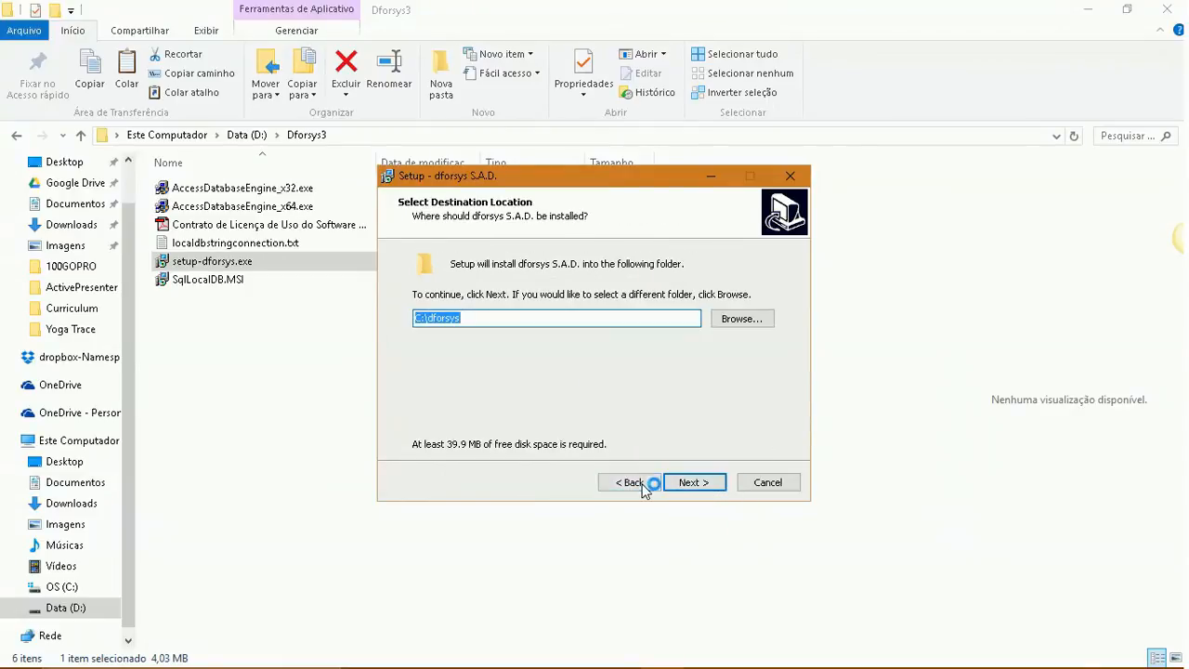
Change the installation folder to D:\dforsys3 and agree to use the existing folder
{"action": "left_click", "coordinate": [419, 321]}
{"action": "key", "text": "BackSpace"}
{"action": "type", "text": "D"}
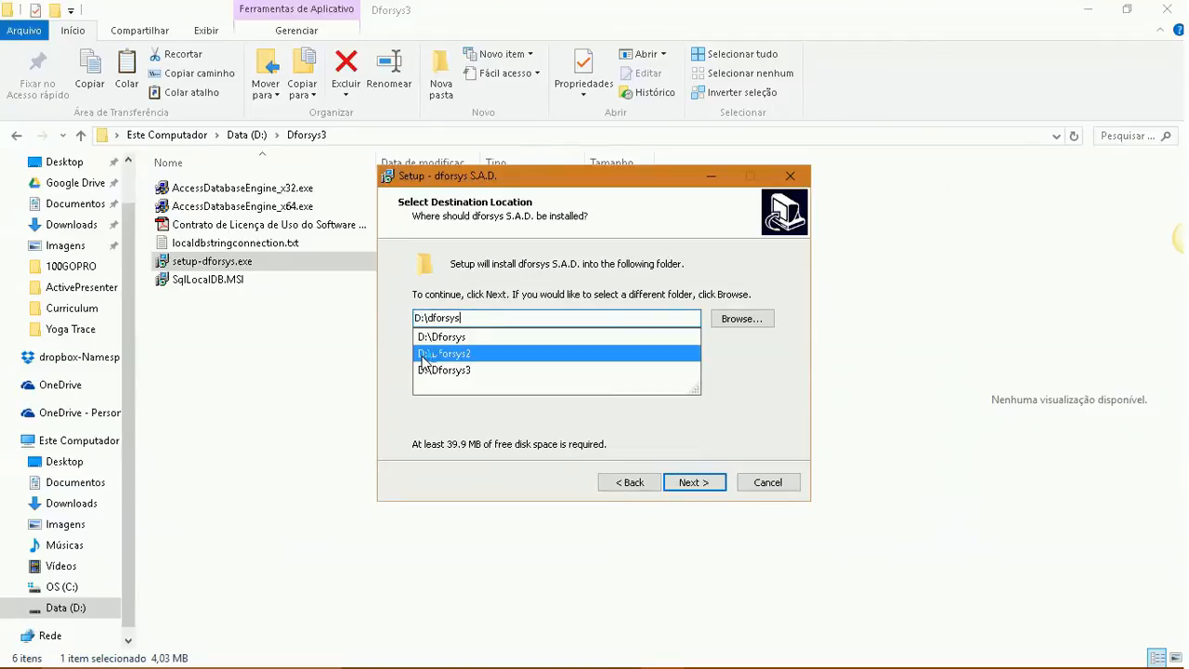
{"action": "type", "text": "3"}
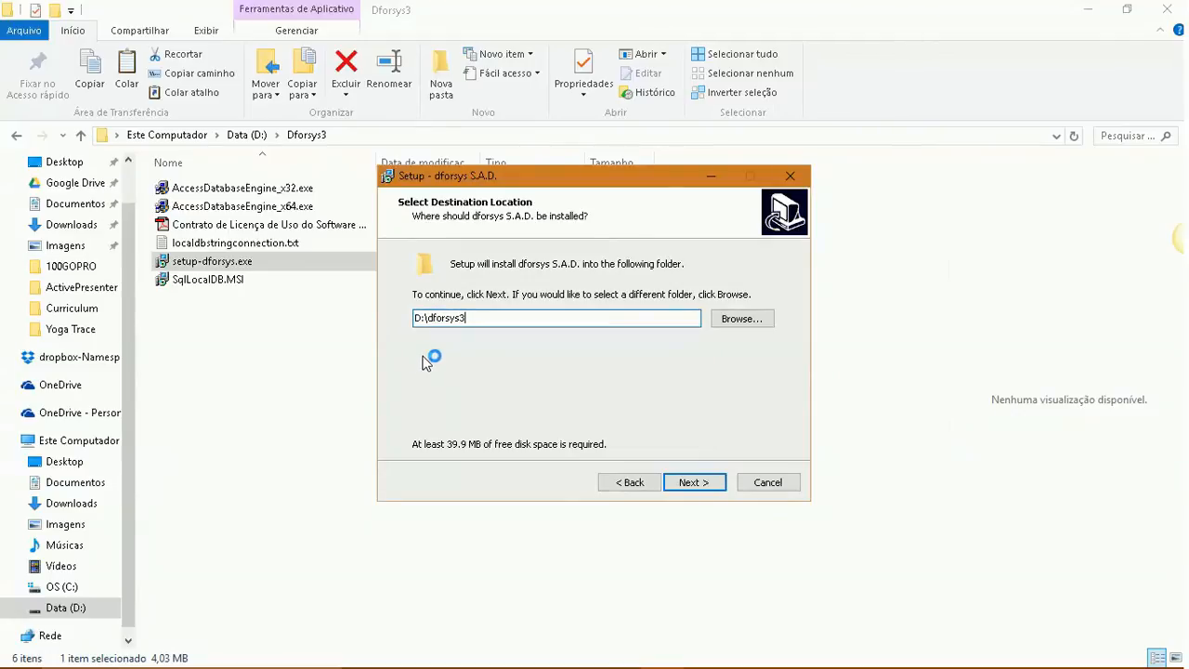
{"action": "left_click", "coordinate": [695, 483]}
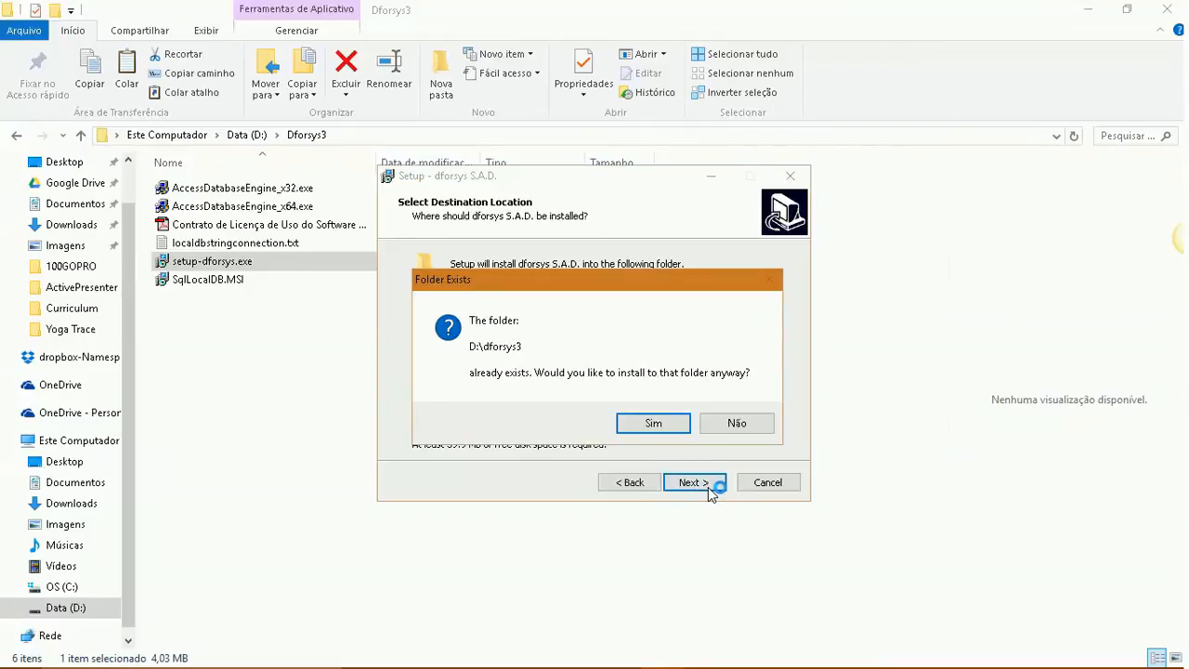
{"action": "left_click", "coordinate": [624, 432]}
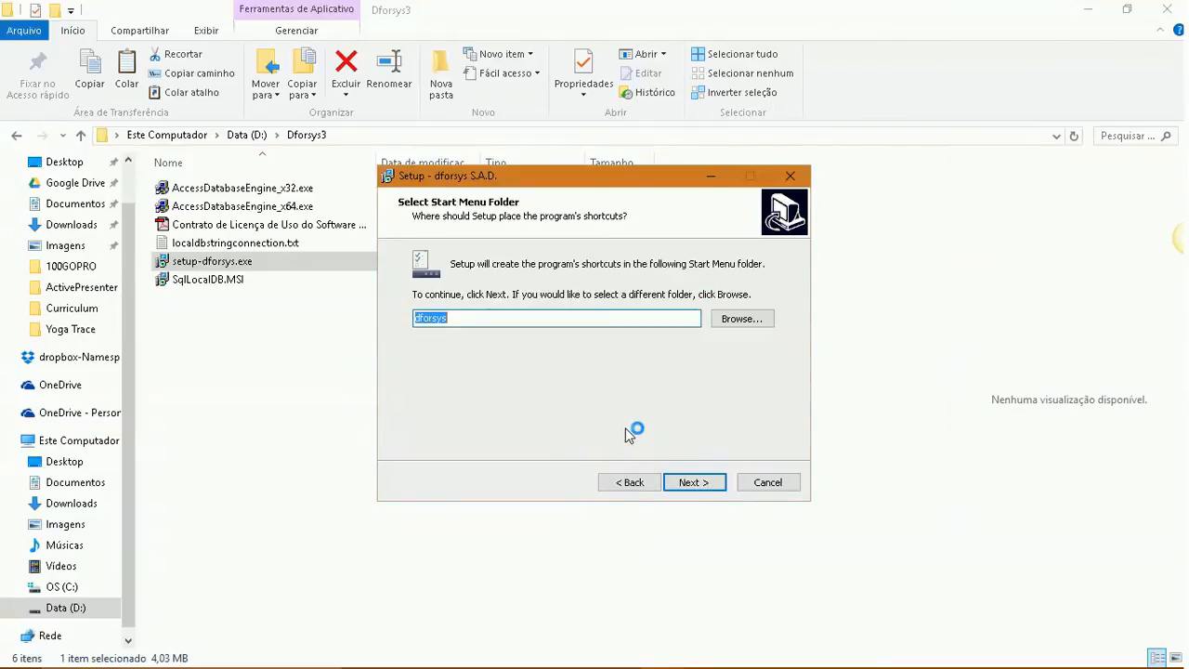
Keep the default shortcuts folder and desktop shortcut, install, and finish without launching dforsys
{"action": "left_click", "coordinate": [695, 483]}
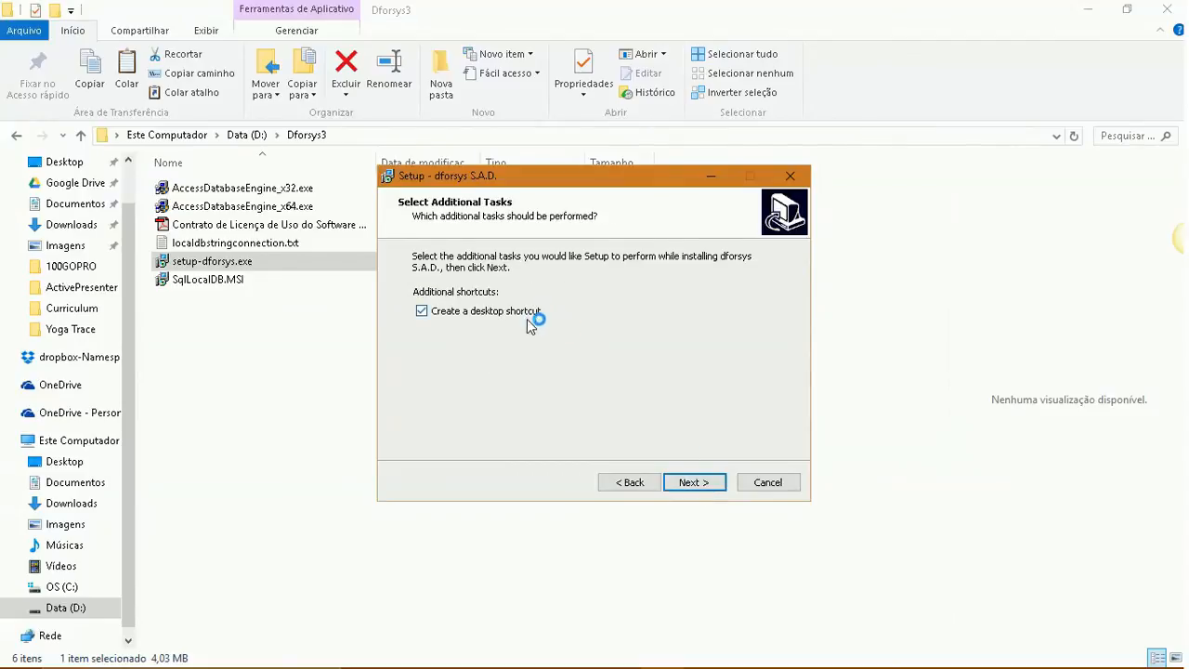
{"action": "left_click", "coordinate": [722, 483]}
{"action": "left_click", "coordinate": [722, 489]}
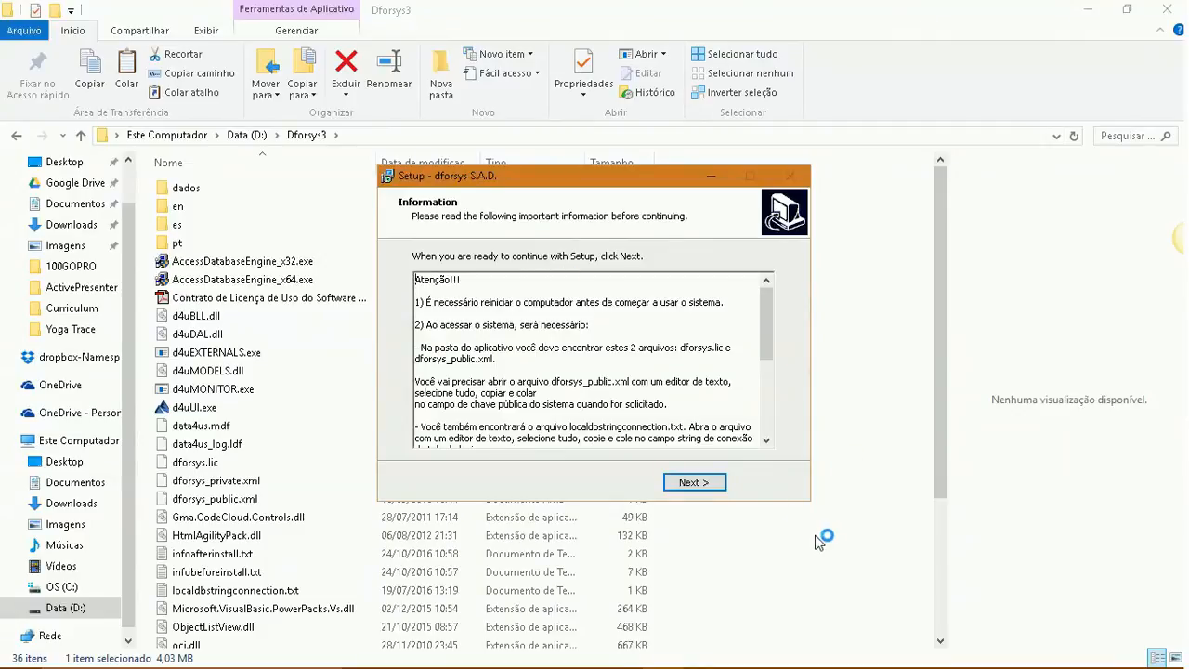
{"action": "left_click", "coordinate": [710, 483]}
{"action": "left_click", "coordinate": [630, 330]}
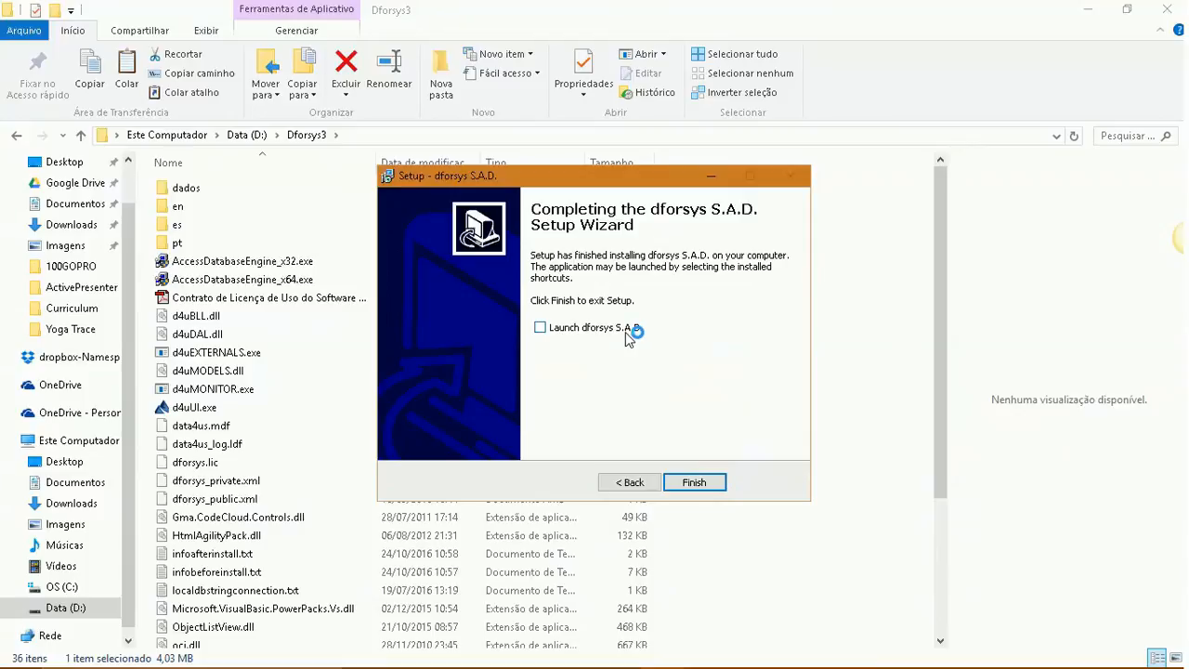
{"action": "left_click", "coordinate": [723, 484]}
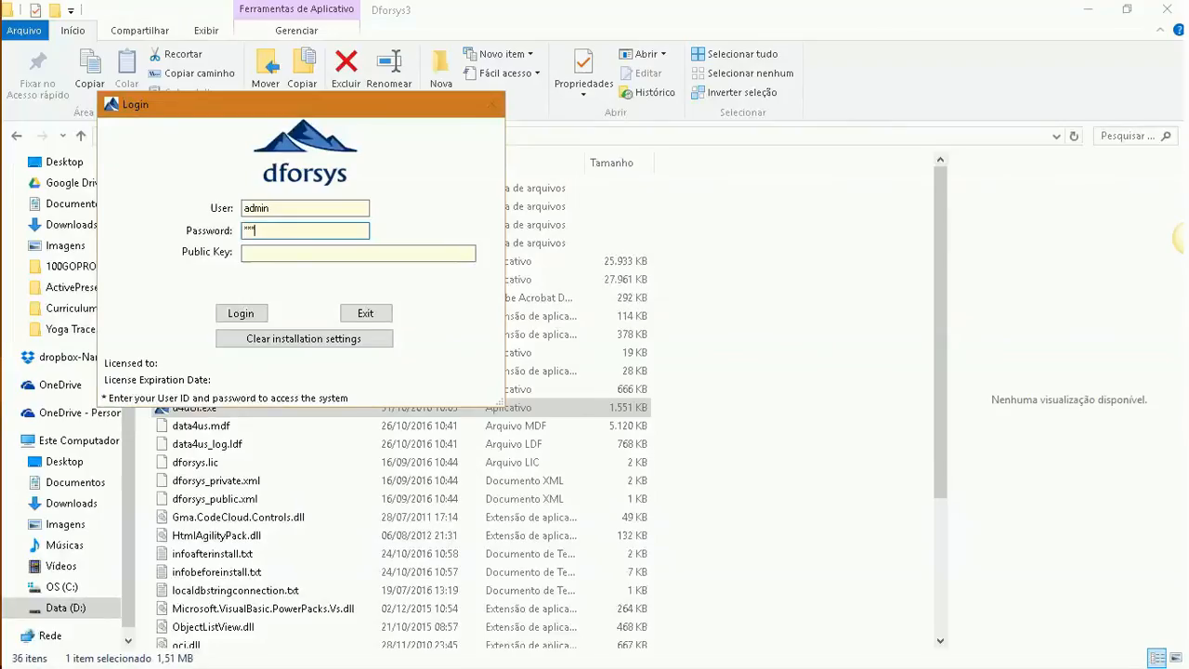
Enter the password in the DForsys login window
{"action": "type", "text": "****"}
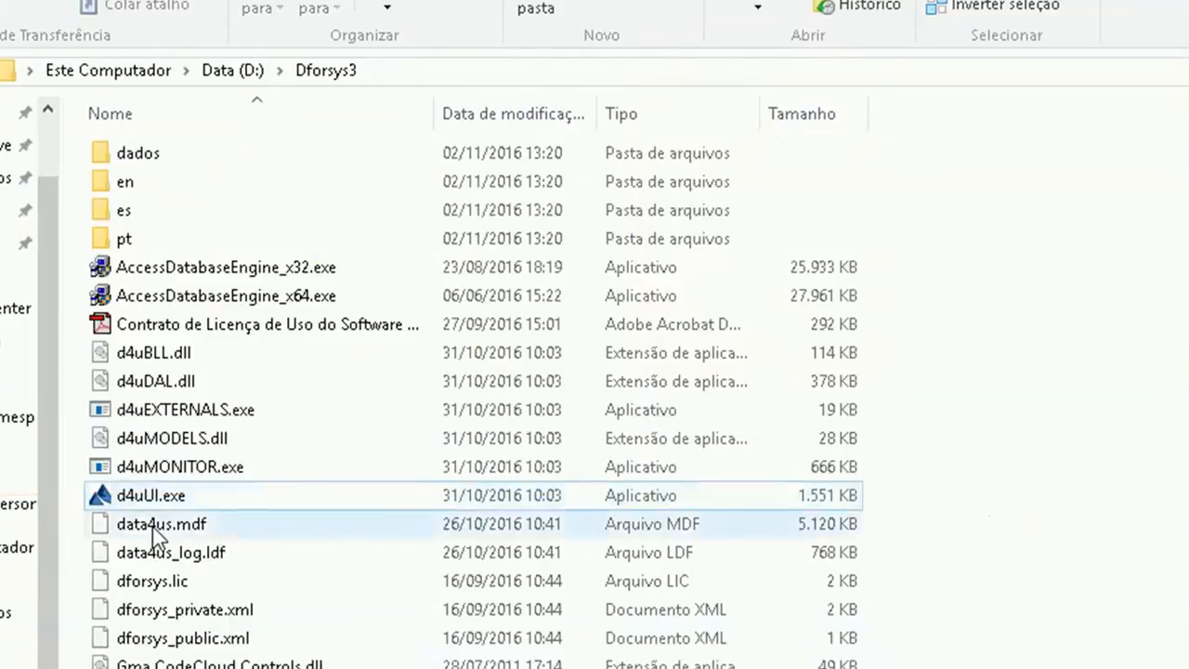
Open dforsys_public.xml in Notepad
{"action": "left_click", "coordinate": [189, 649]}
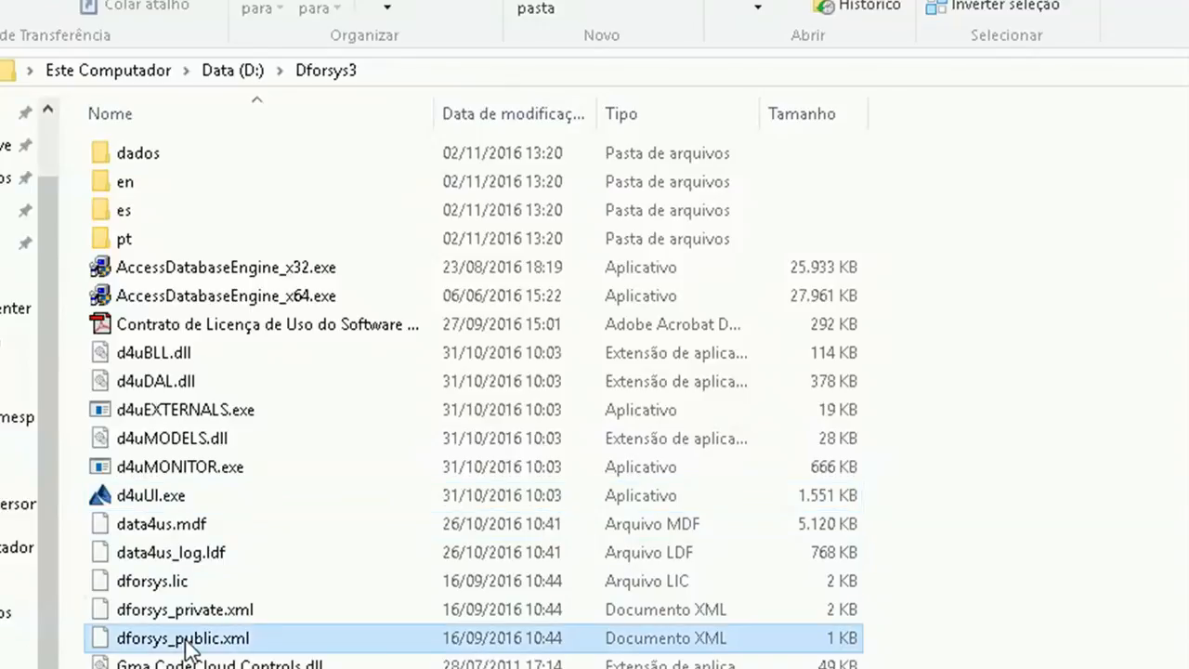
{"action": "right_click", "coordinate": [185, 641]}
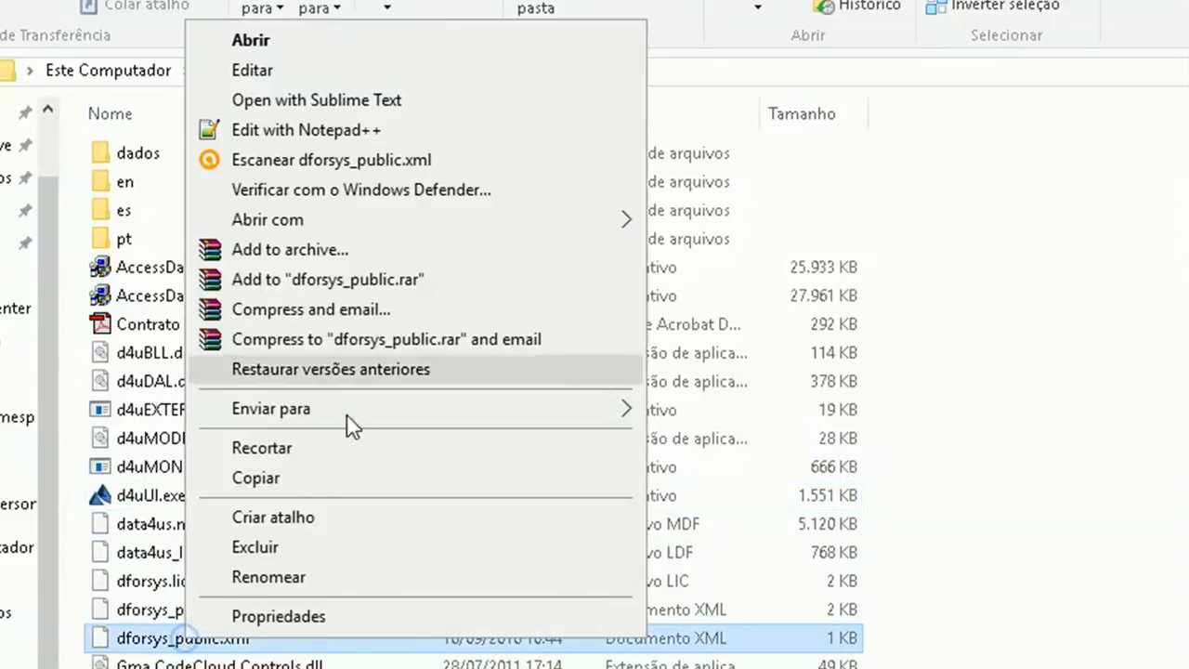
{"action": "left_click", "coordinate": [434, 226]}
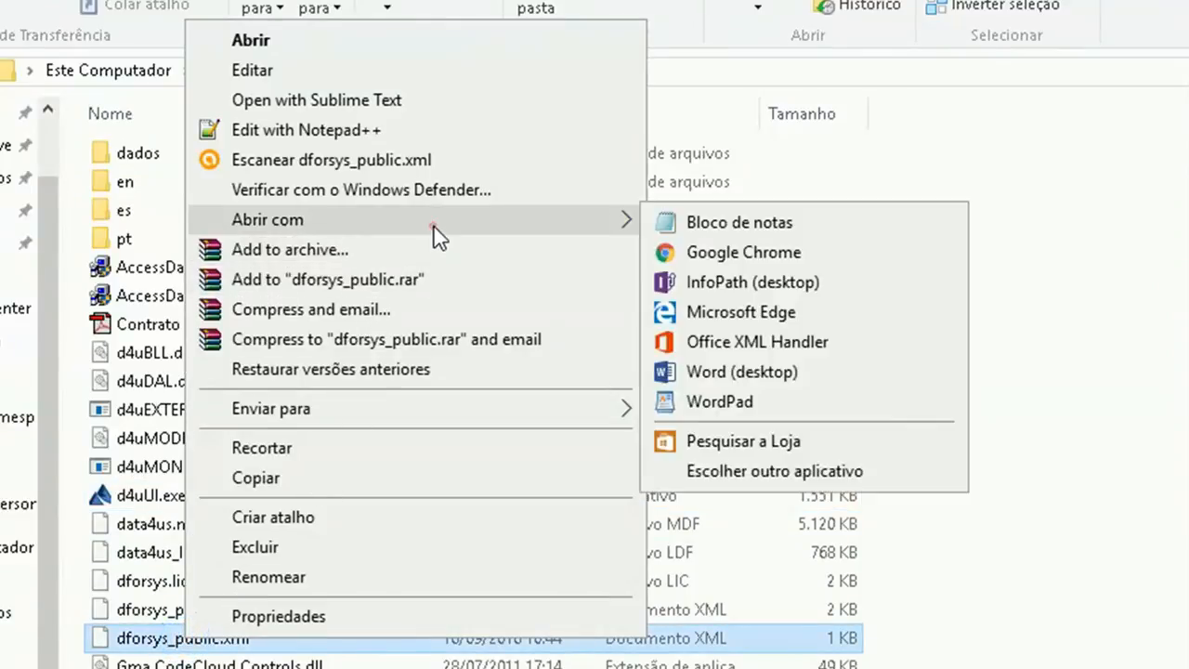
{"action": "left_click", "coordinate": [675, 224]}
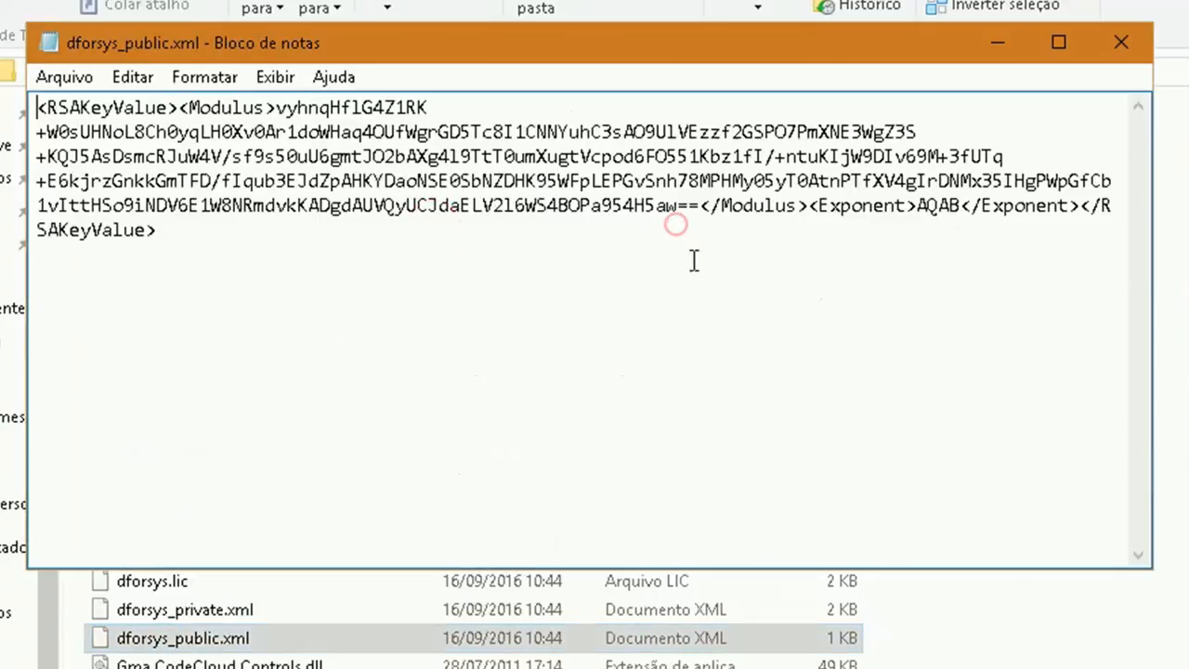
Copy the RSA key text and paste it into the login's Public Key field
{"action": "left_click_drag", "start_coordinate": [164, 233], "coordinate": [28, 105]}
{"action": "left_click", "coordinate": [430, 284]}
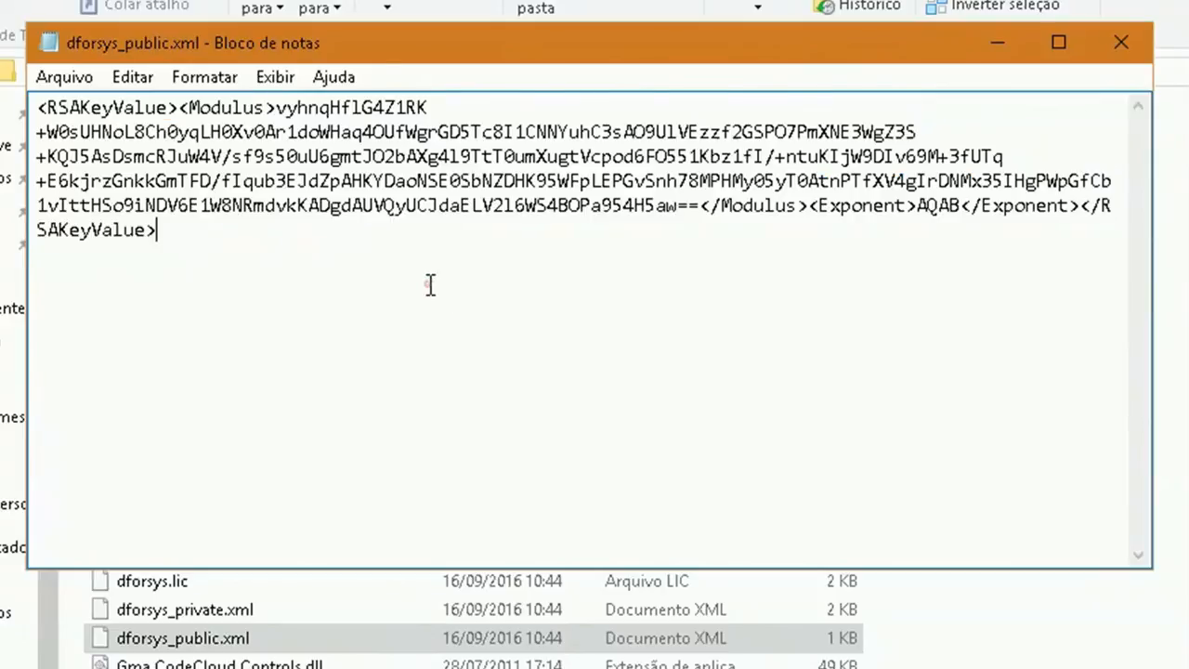
{"action": "key", "text": "alt+Tab"}
{"action": "key", "text": "alt+Tab"}
{"action": "left_click", "coordinate": [393, 257]}
{"action": "key", "text": "ctrl+v"}
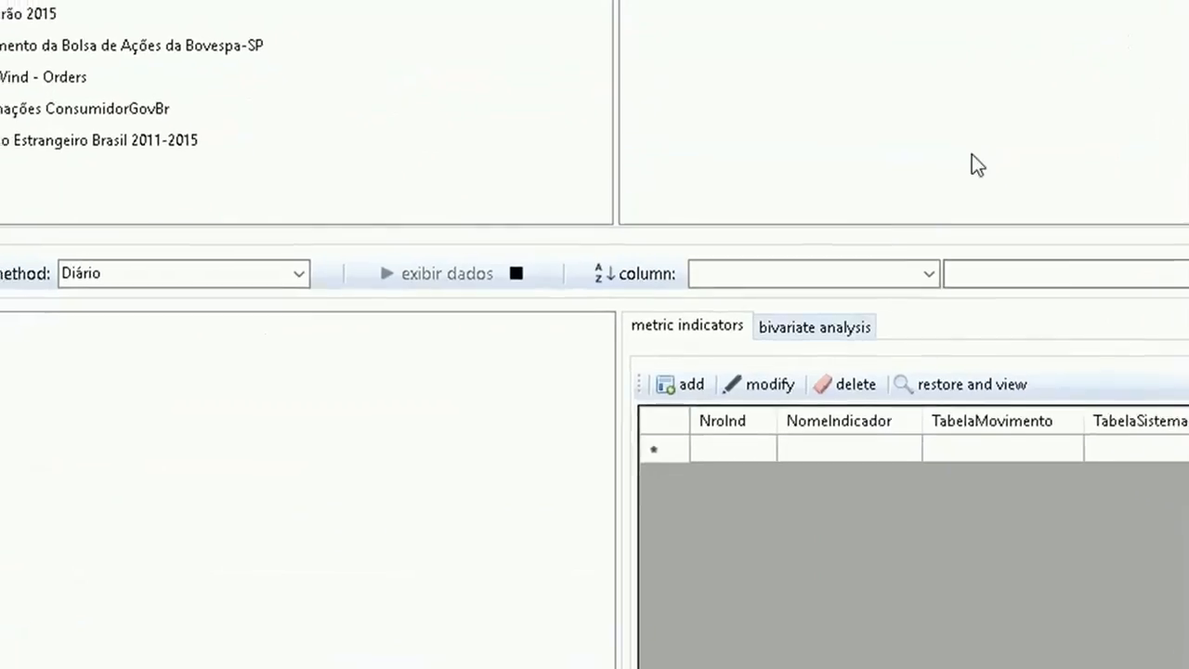
Open the System Settings menu in the dforsys main window and browse its entries
{"action": "left_click", "coordinate": [1160, 35]}
{"action": "mouse_move", "coordinate": [1101, 138]}
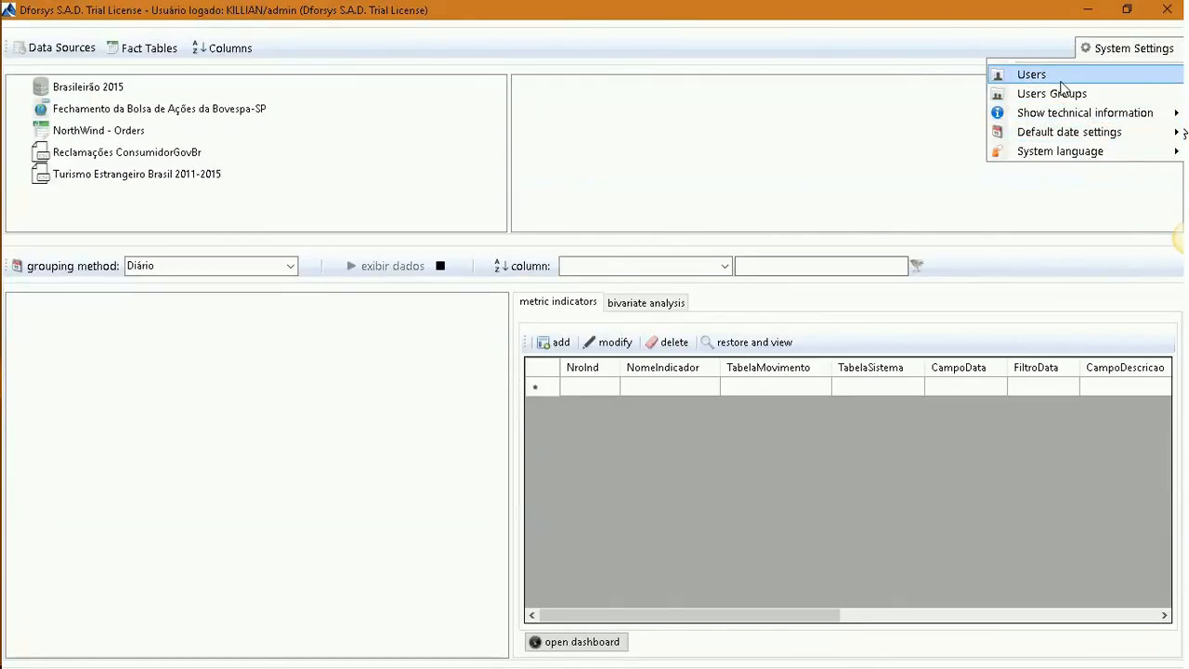
{"action": "key", "text": "Up"}
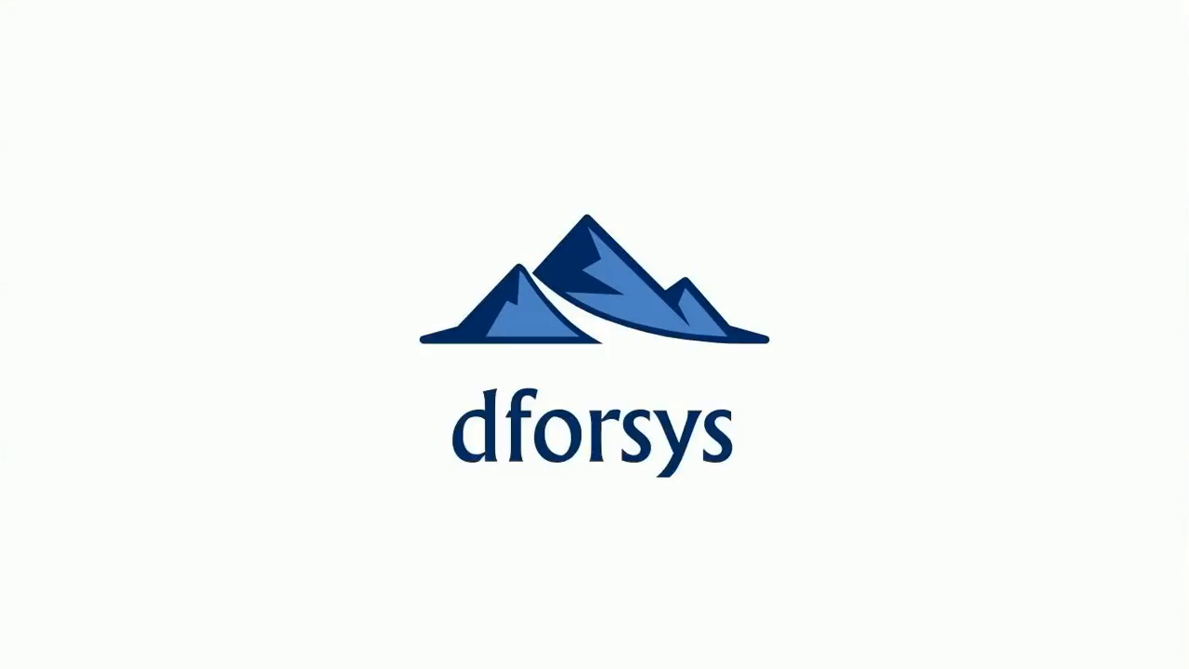